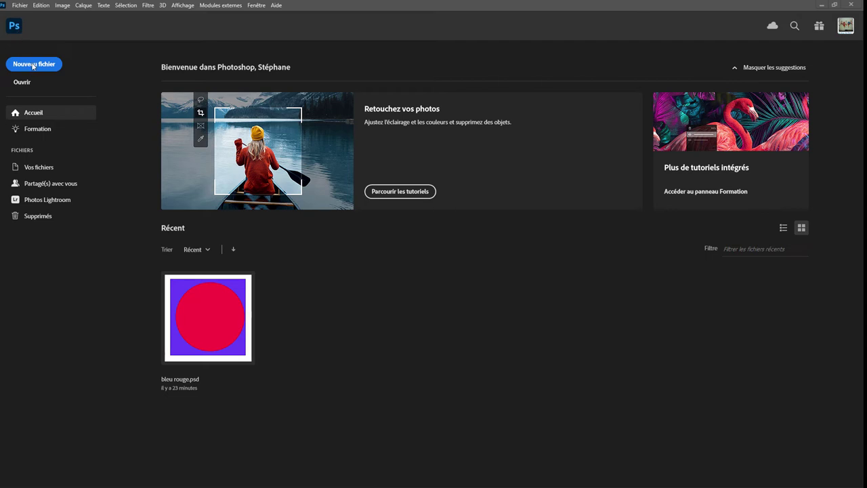
Open the new-document settings and check the 1000 width and resolution values
click(33, 65)
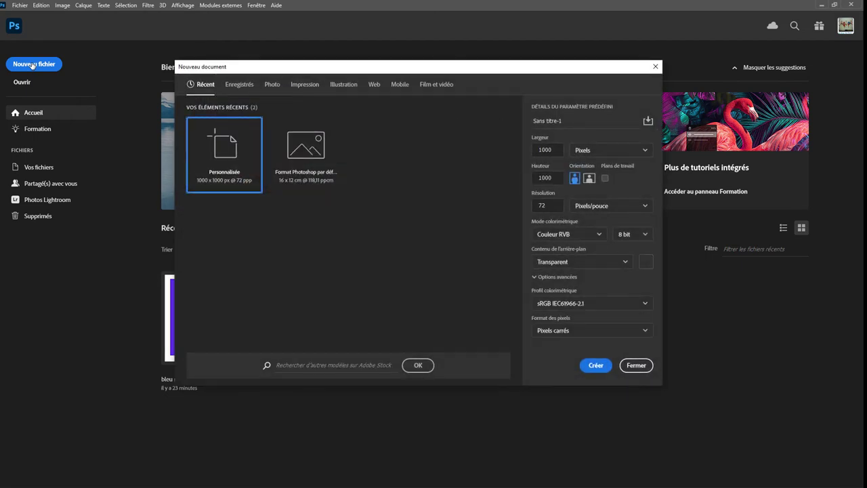
drag(387, 66, 418, 97)
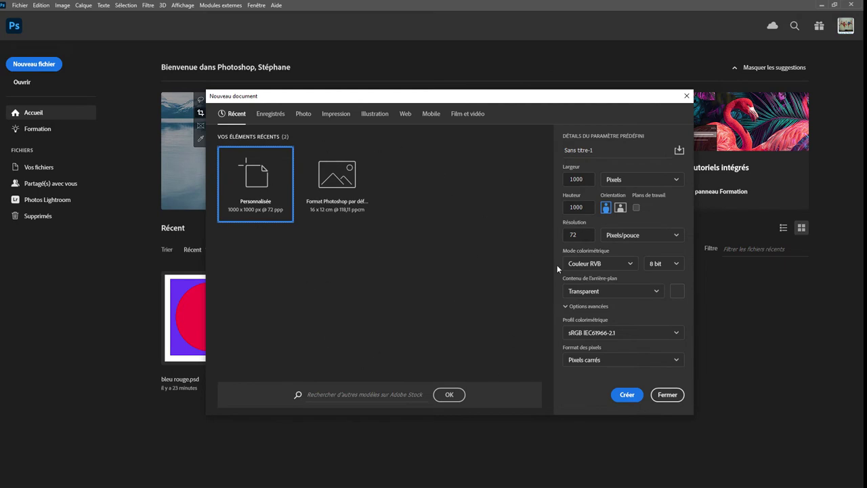
click(578, 179)
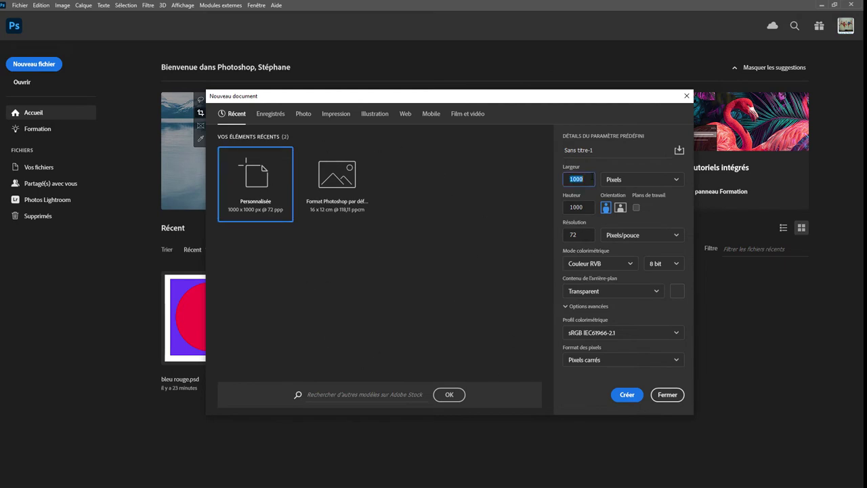
click(591, 212)
click(581, 235)
Try Pouces and Points as size units, then return the units to Pixels
click(635, 183)
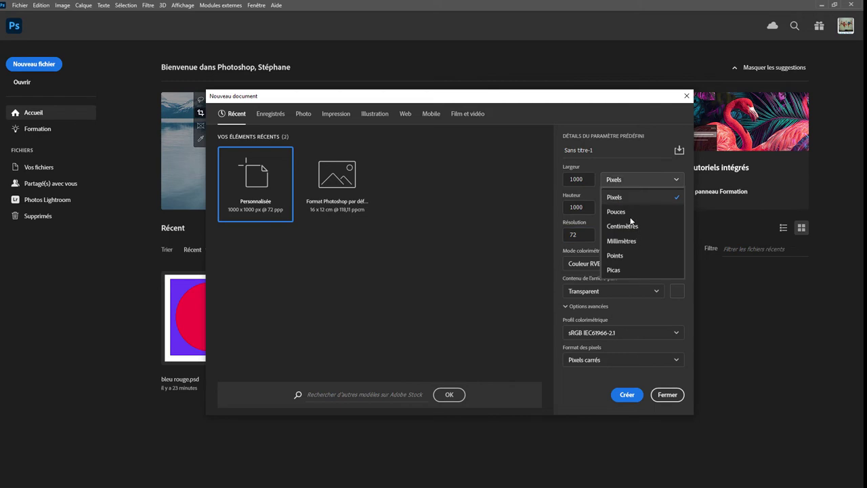
click(625, 198)
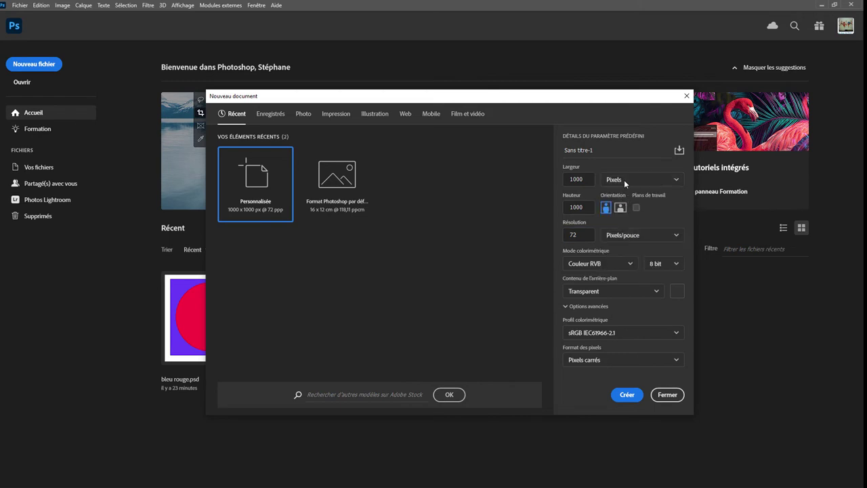
click(624, 180)
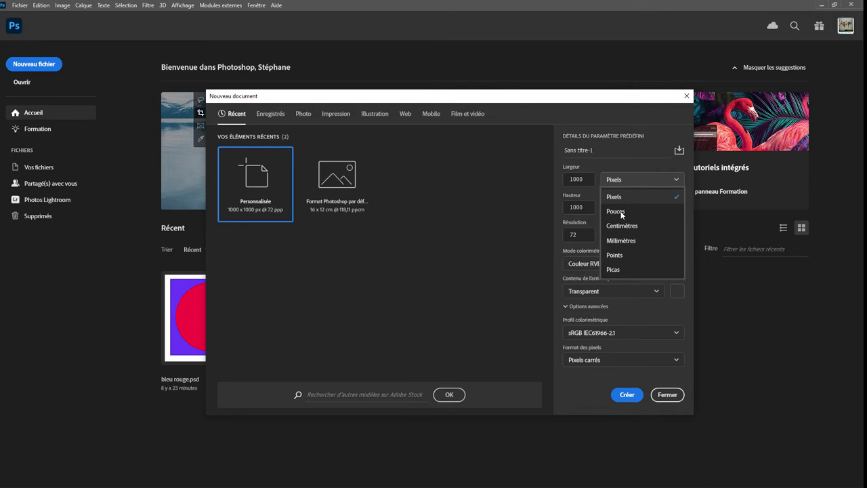
click(622, 214)
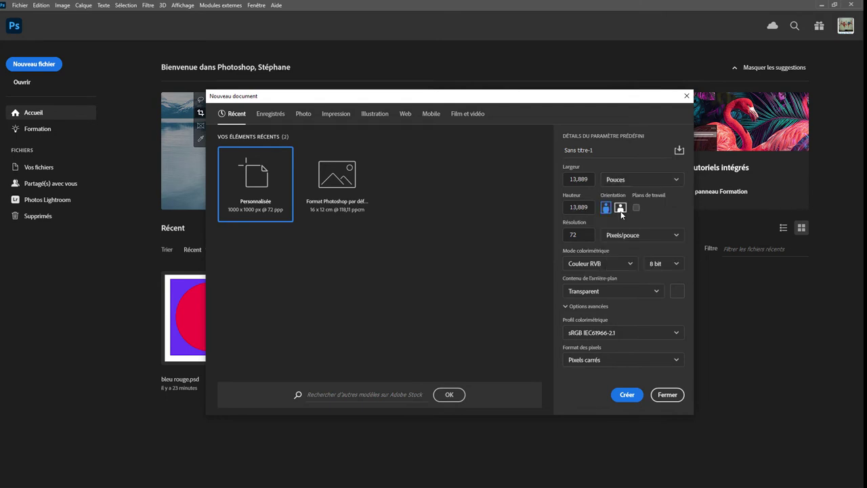
click(623, 180)
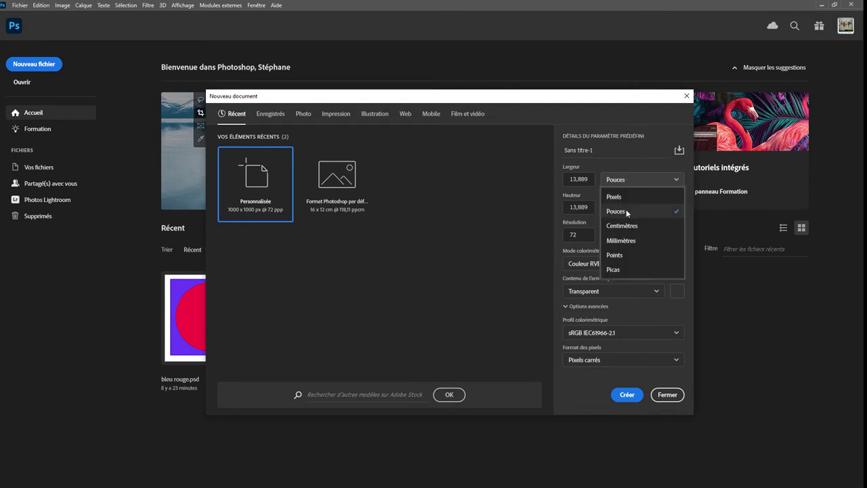
click(628, 254)
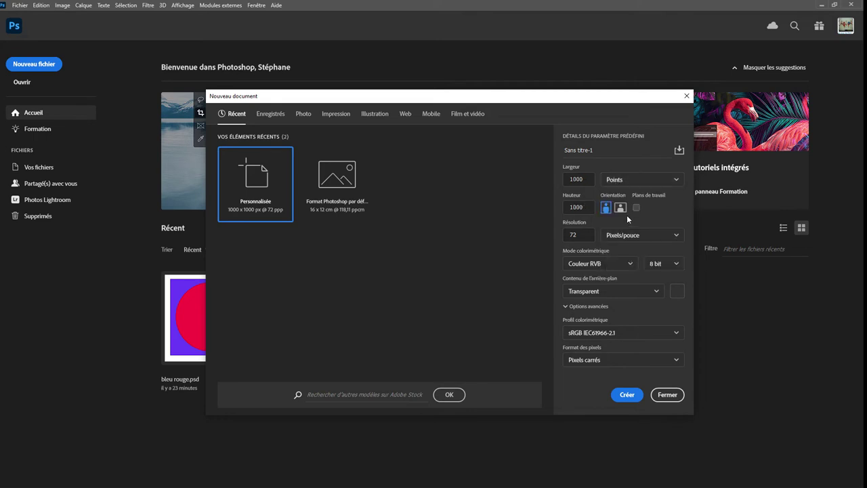
click(624, 180)
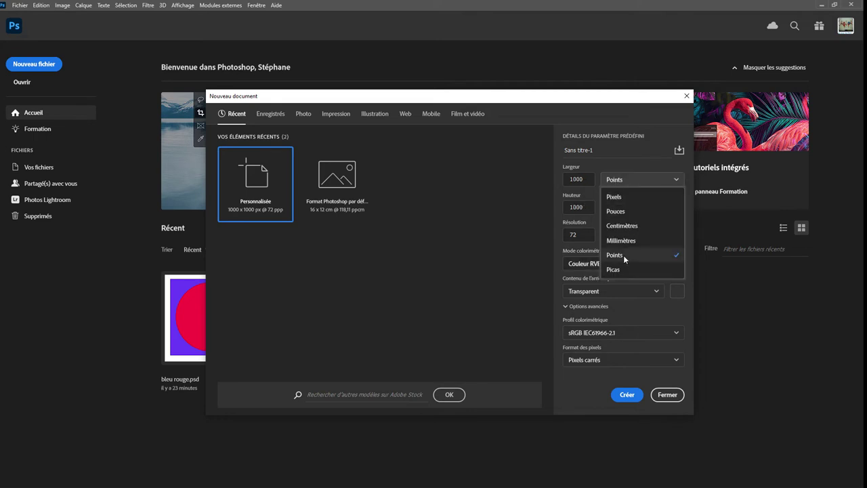
click(624, 255)
click(624, 181)
click(622, 198)
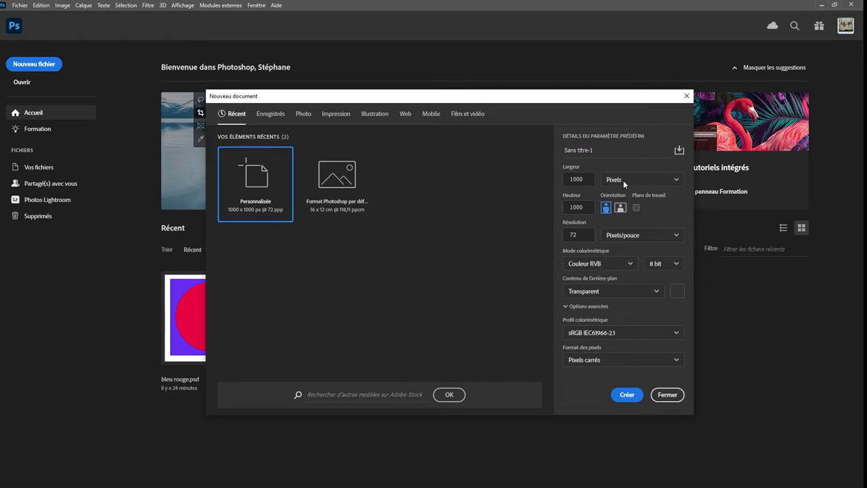
click(626, 182)
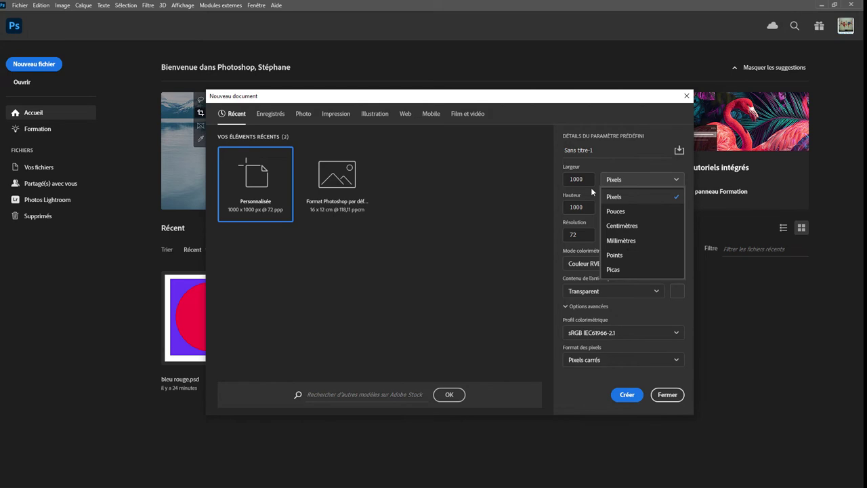
click(613, 180)
click(582, 235)
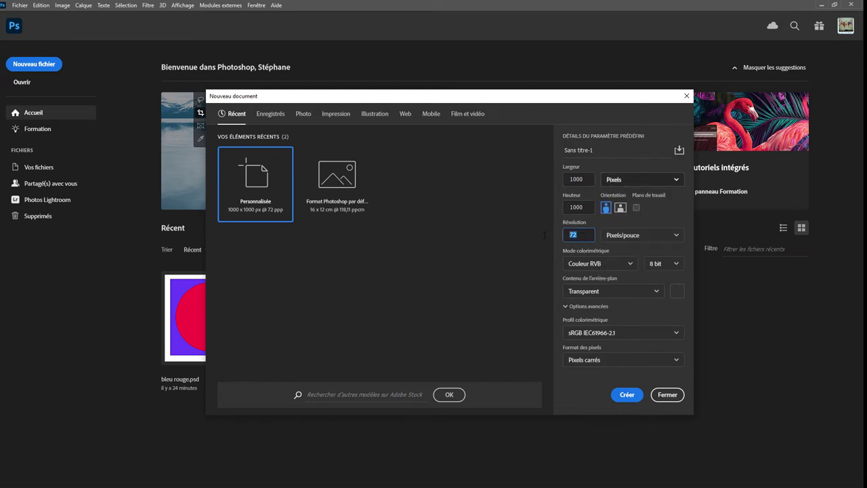
Keep resolution at 72 Pixels/pouce and switch colour mode to Couleur CMJN, then back to RVB
drag(559, 238, 581, 235)
click(632, 236)
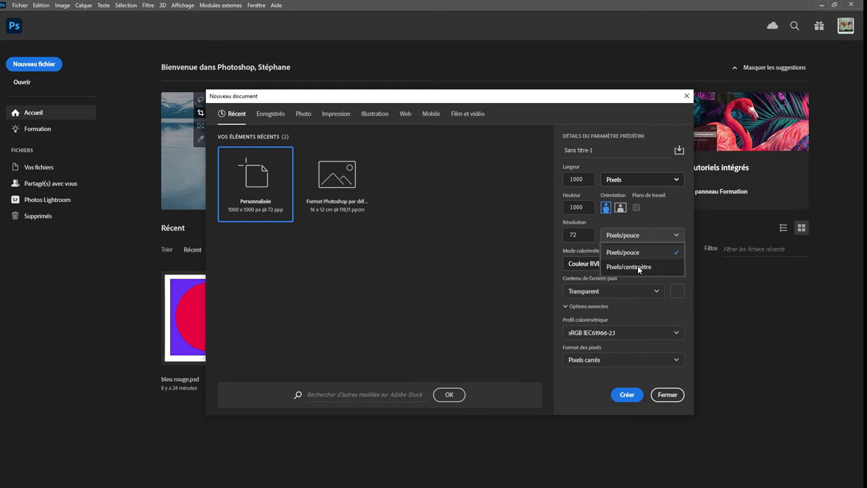
click(637, 235)
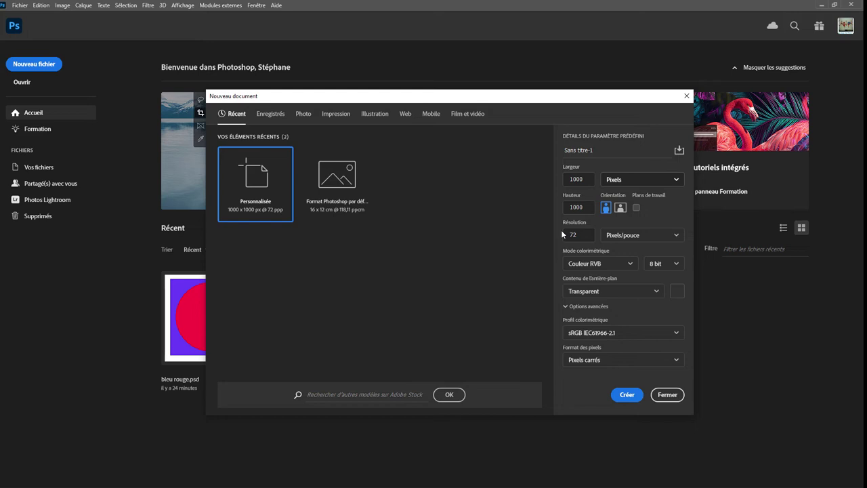
click(590, 267)
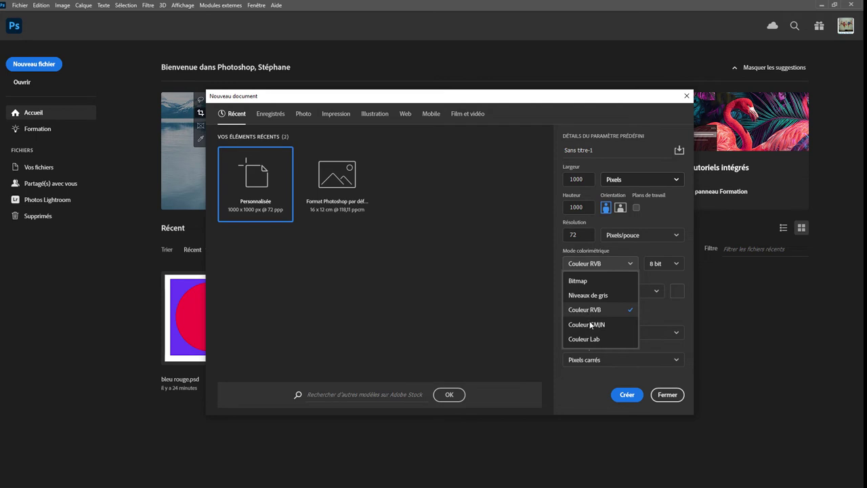
click(588, 323)
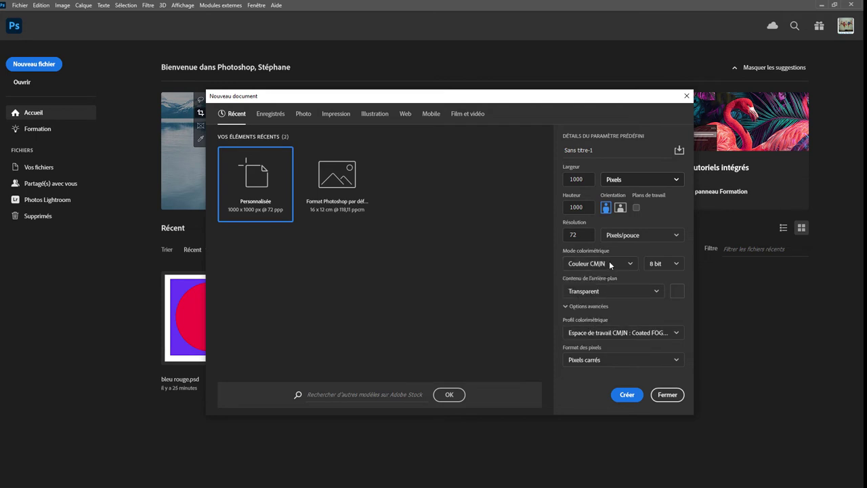
click(610, 265)
click(601, 308)
Change Contenu de l'arrière-plan from transparent to Blanc, then review the colour profiles
click(637, 292)
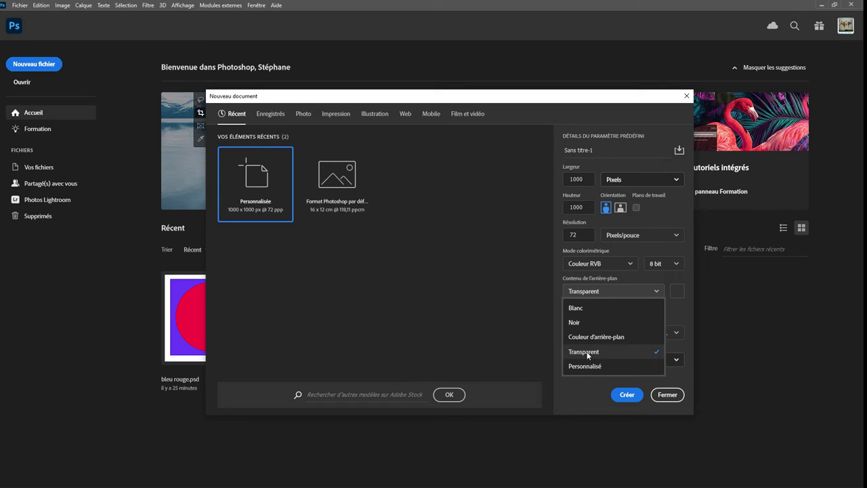
click(598, 292)
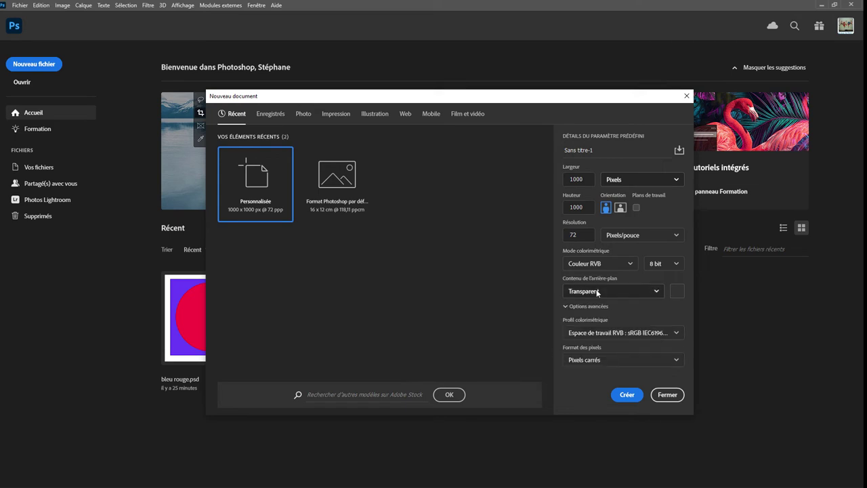
click(597, 291)
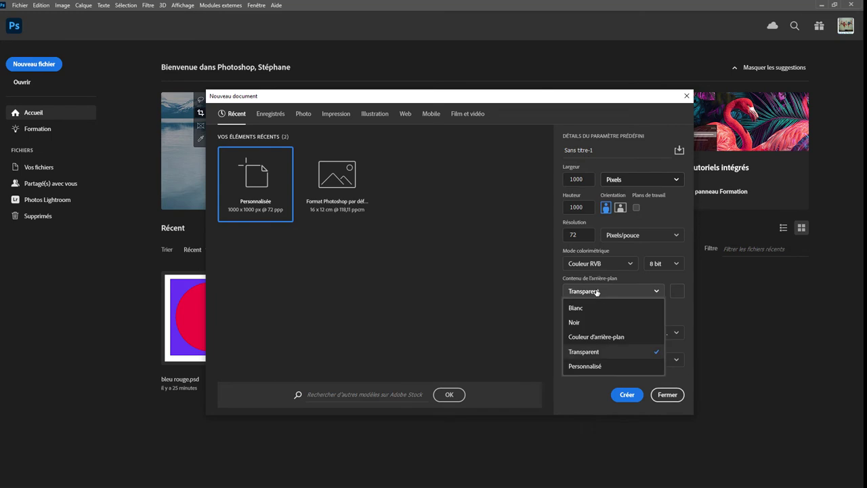
click(597, 291)
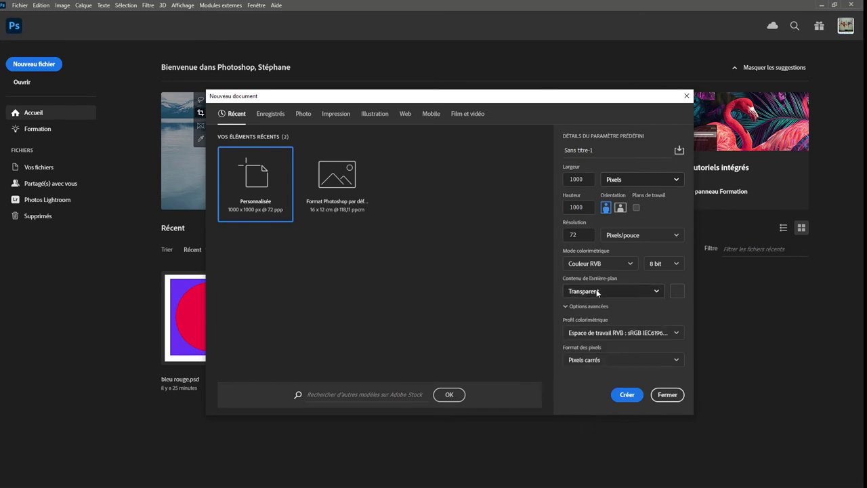
click(597, 293)
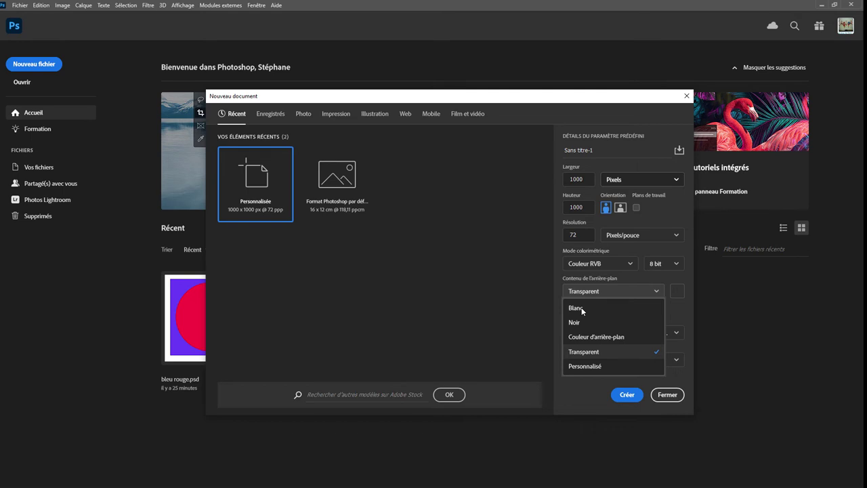
click(582, 309)
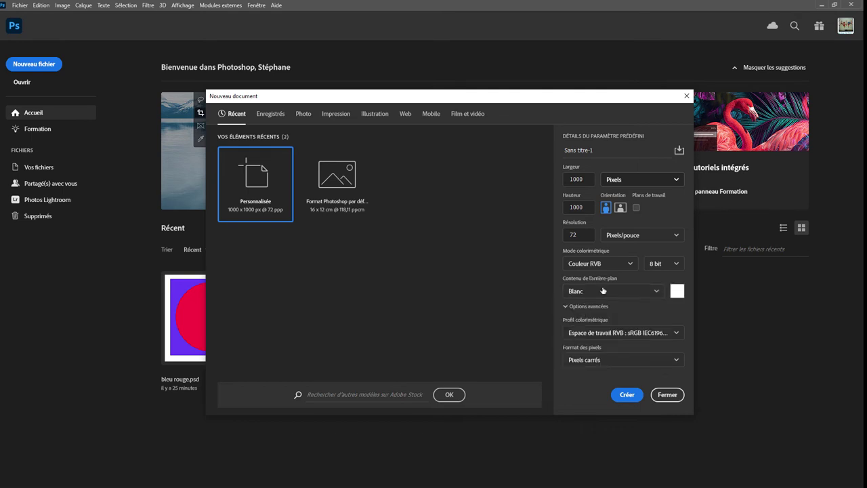
click(596, 333)
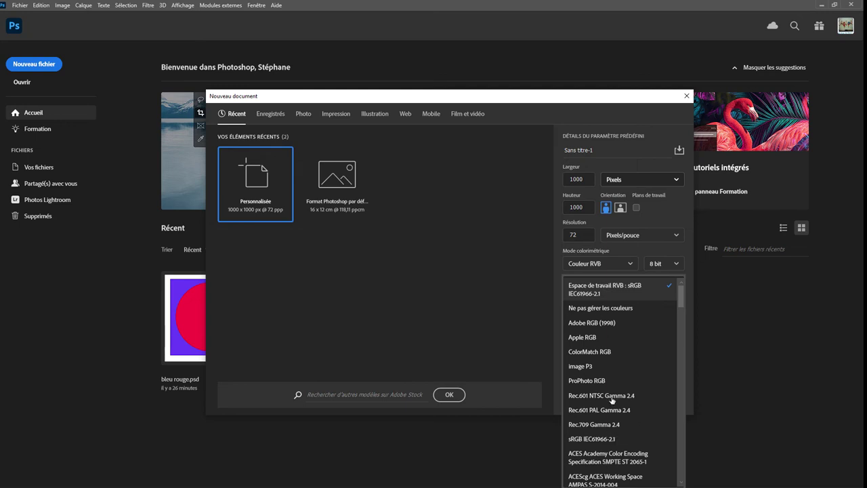
Keep the sRGB profile and Pixels carrés, and create the 1000×1000 px document
click(601, 291)
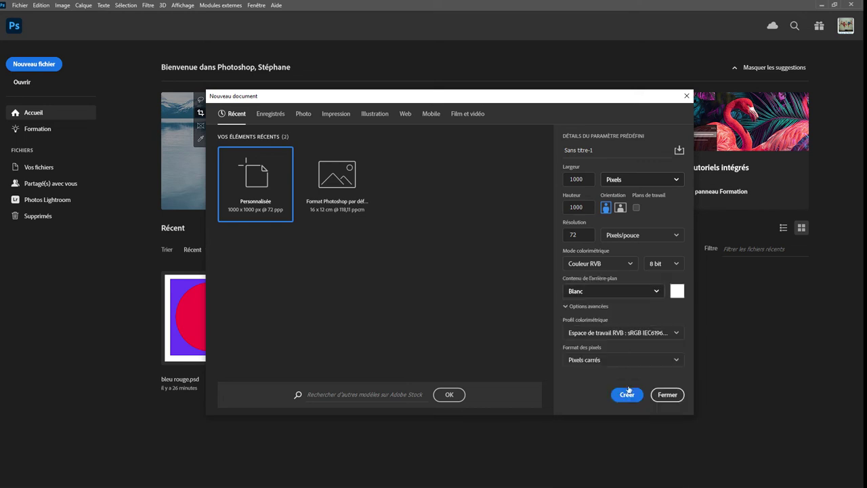
click(604, 361)
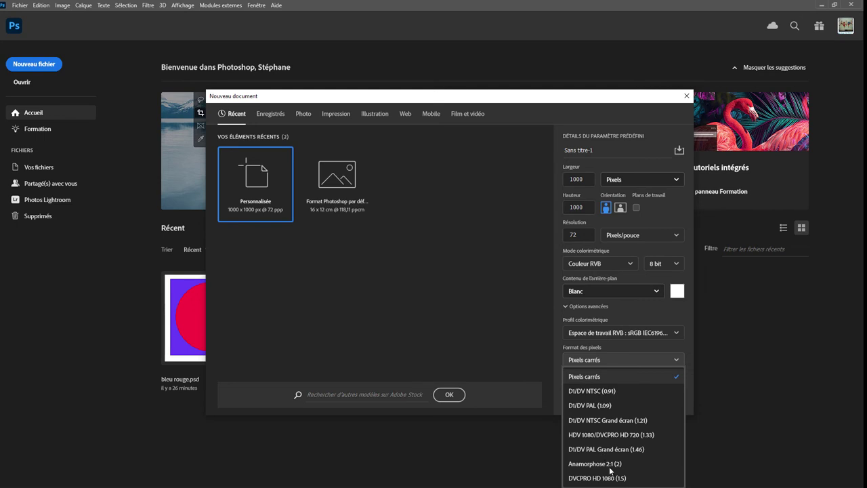
click(596, 376)
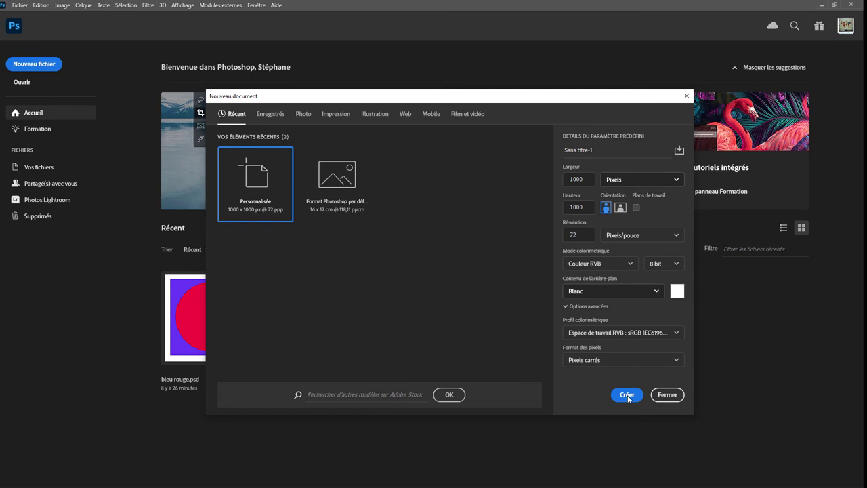
click(627, 395)
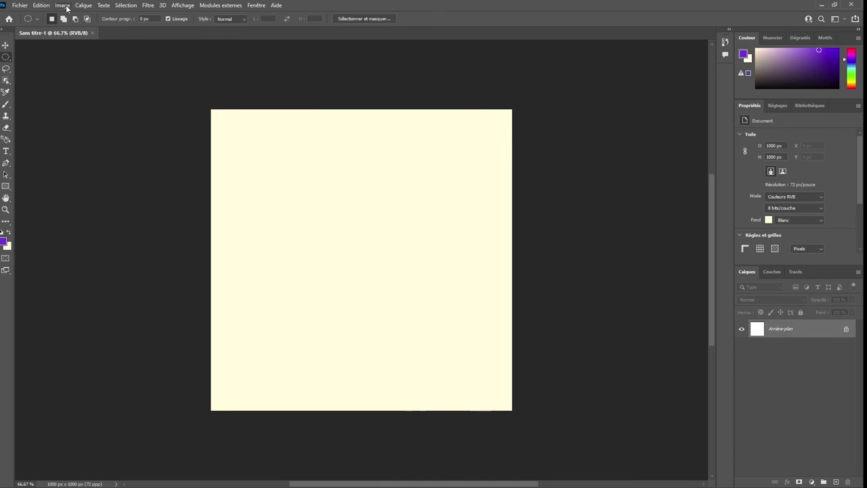
click(62, 6)
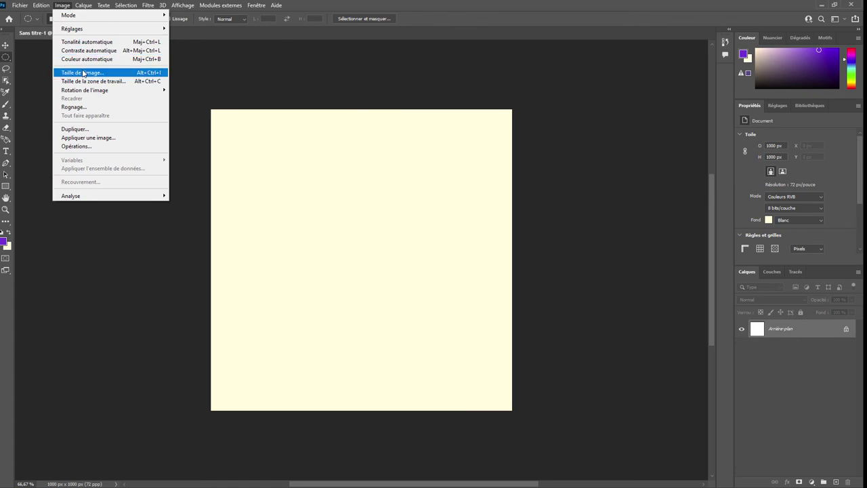
click(82, 73)
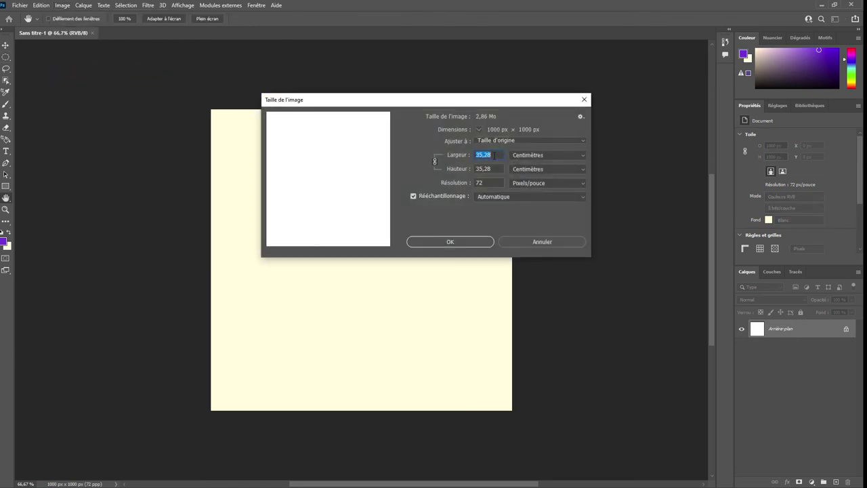
click(541, 155)
click(542, 169)
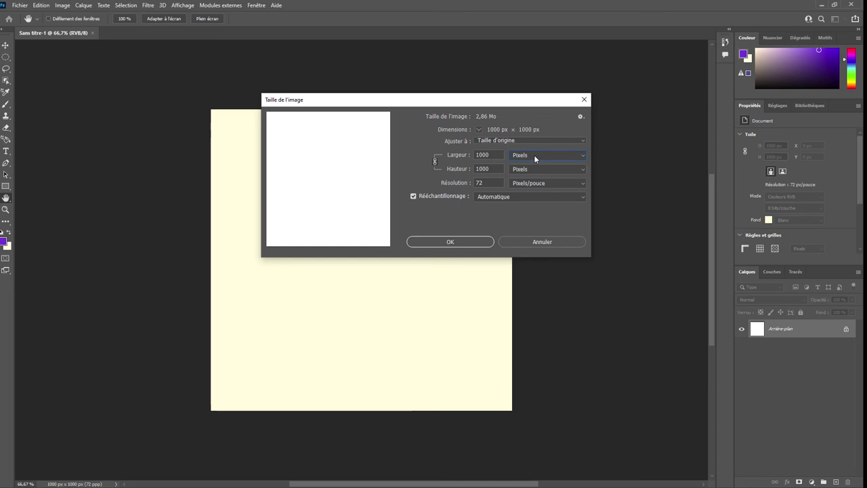
click(535, 157)
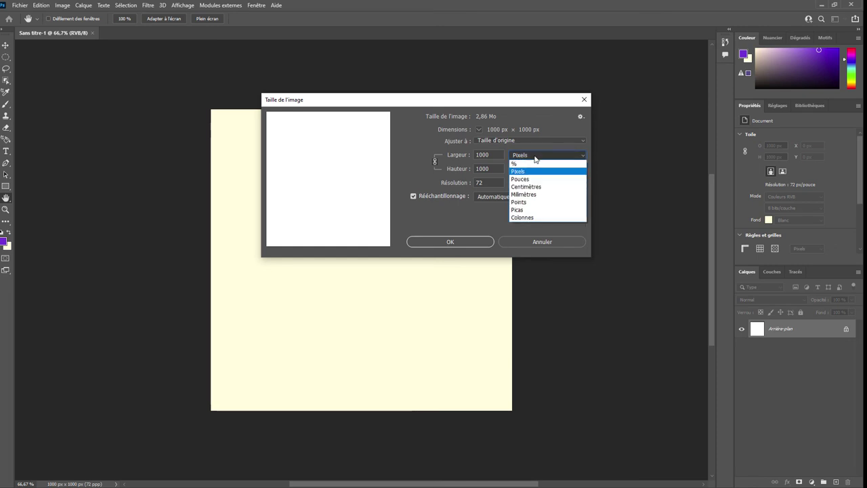
click(536, 187)
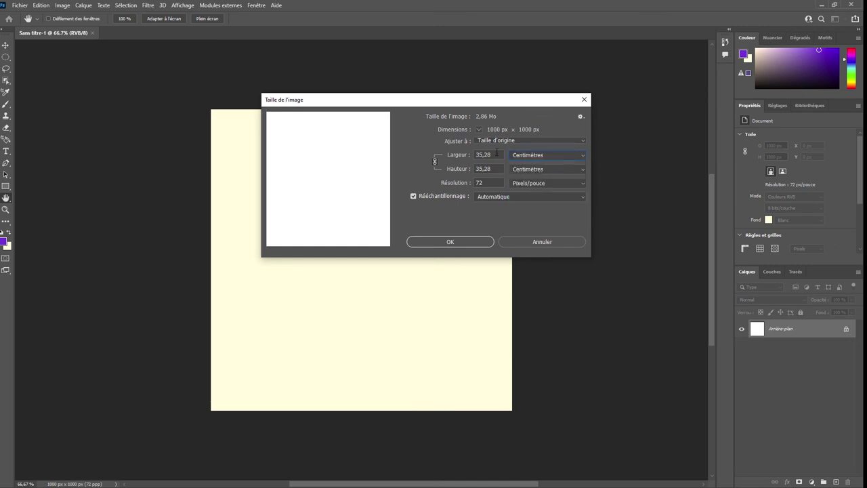
drag(492, 154, 473, 154)
click(499, 155)
click(455, 157)
click(543, 157)
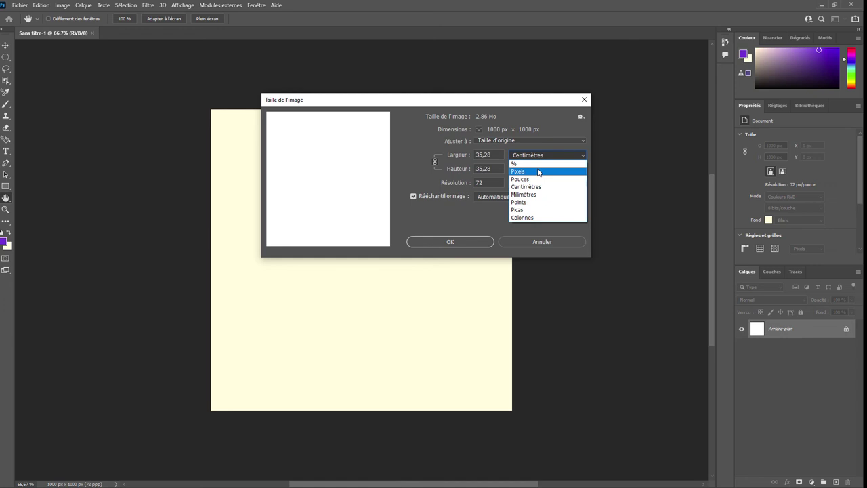
click(539, 171)
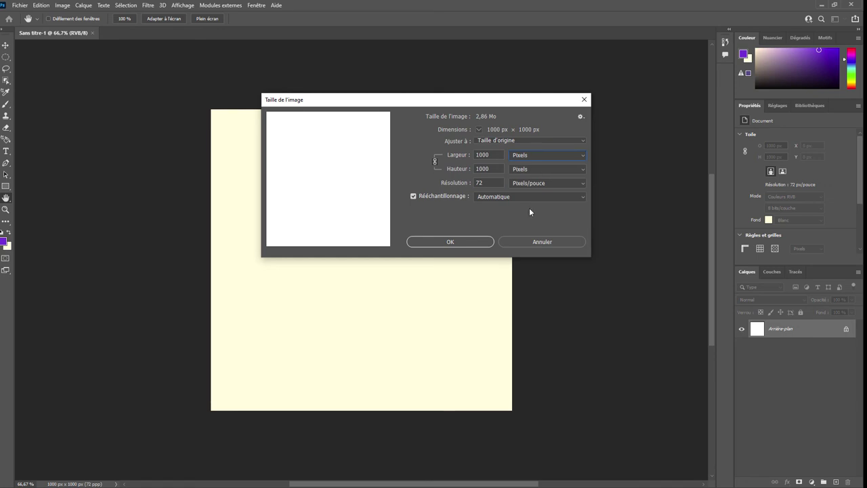
click(470, 243)
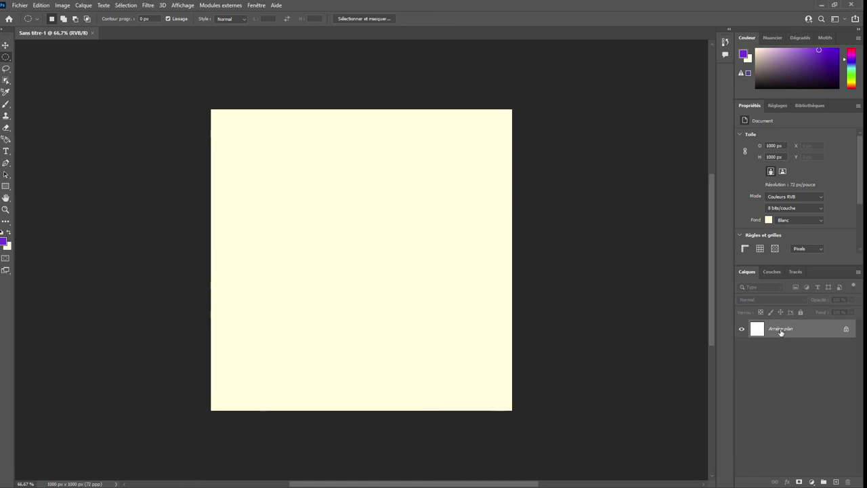
Convert Arrière-plan into an editable layer named 'cercle rouge'
double_click(781, 330)
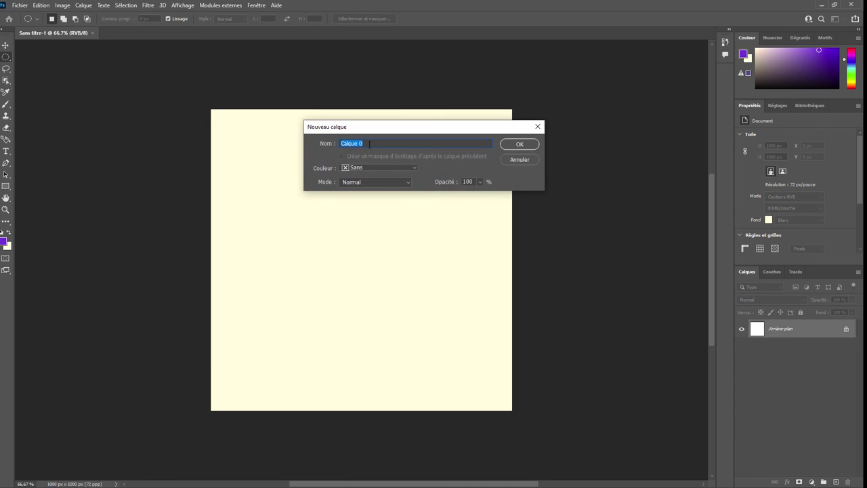
text(cercle rouge)
key(Return)
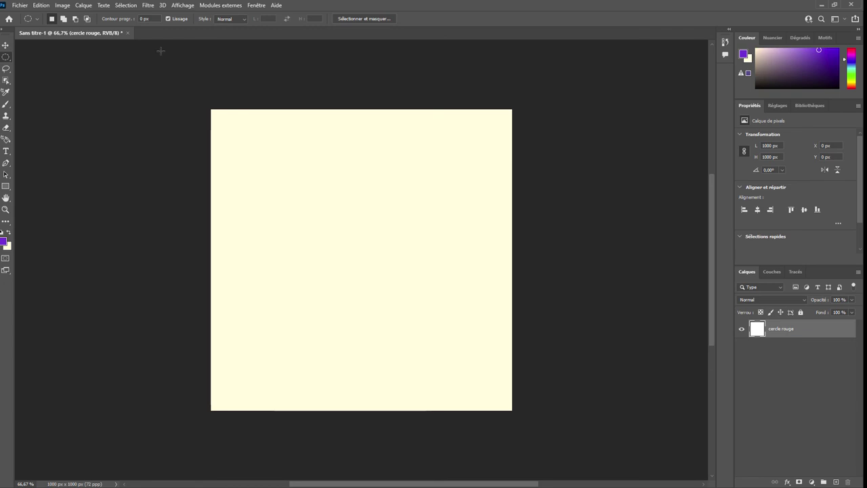
Erase the cercle rouge layer's contents to transparency with Delete
click(37, 6)
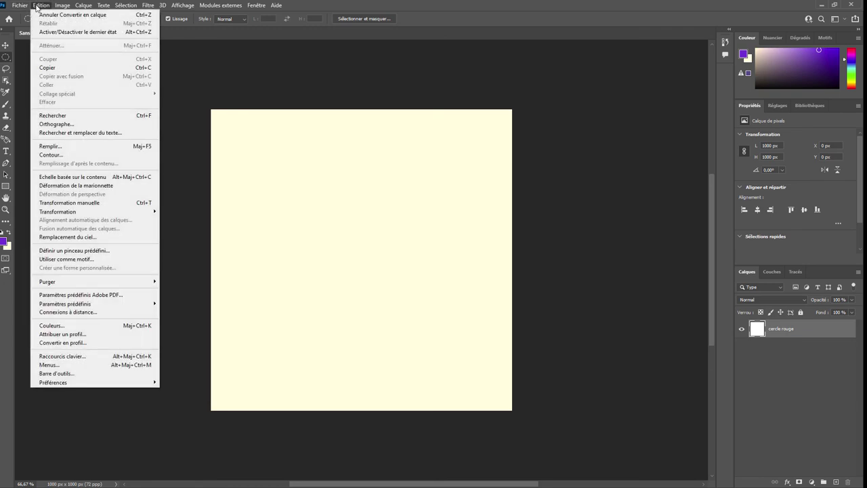
click(125, 9)
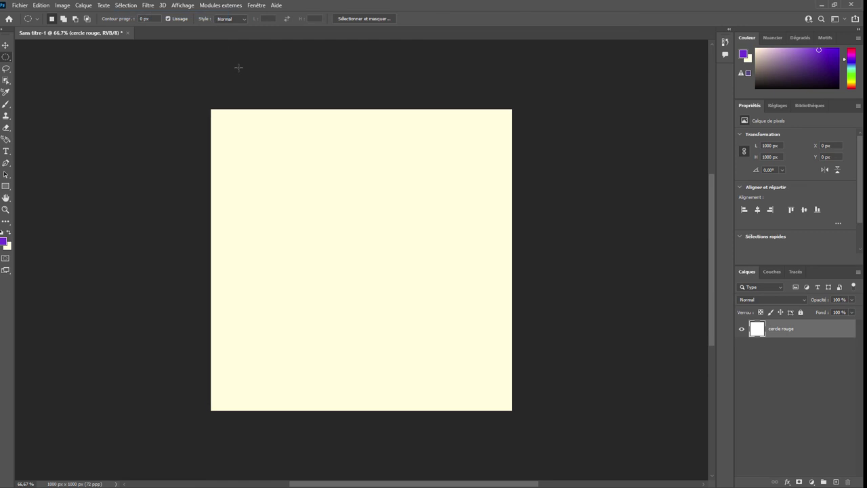
key(Delete)
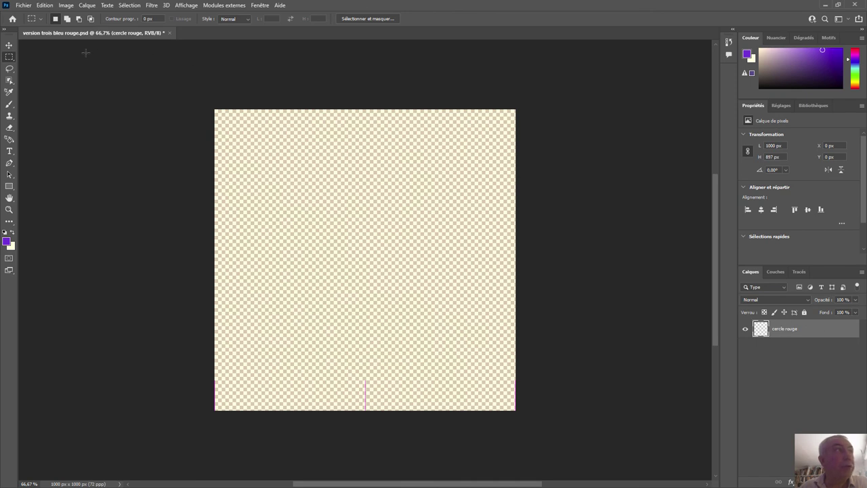
Draw a large circular elliptical-marquee selection in the canvas centre
right_click(9, 59)
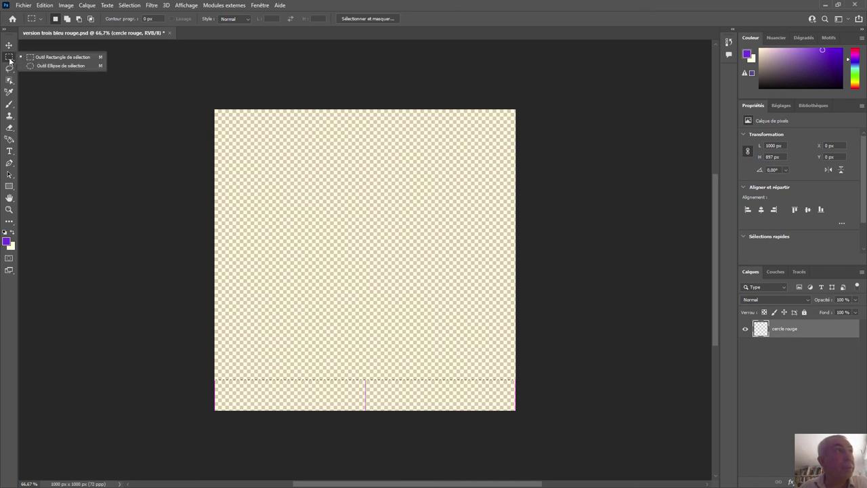
click(32, 67)
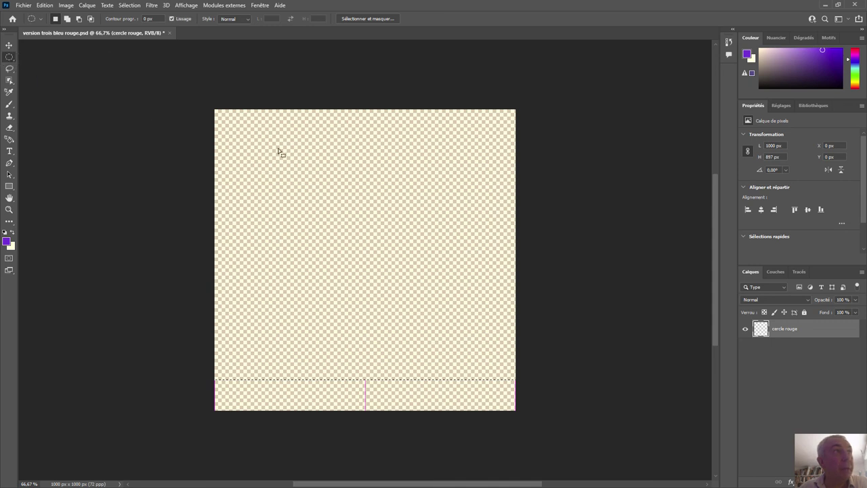
drag(260, 138, 479, 352)
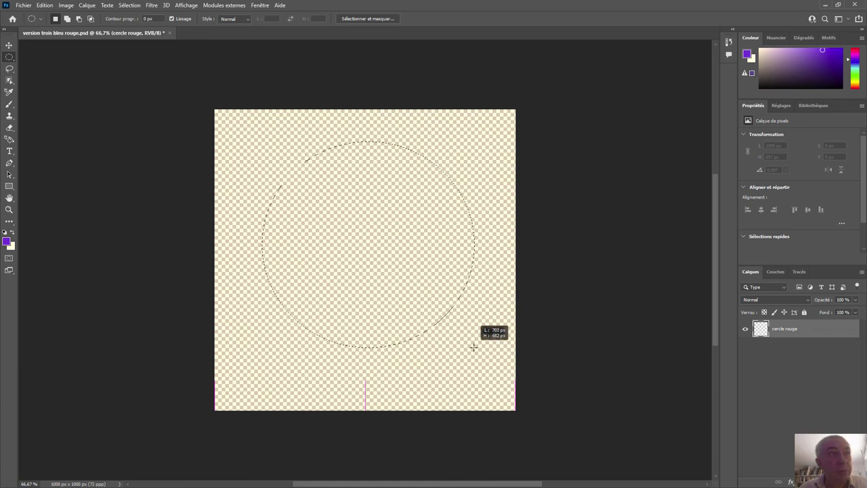
drag(478, 352, 482, 358)
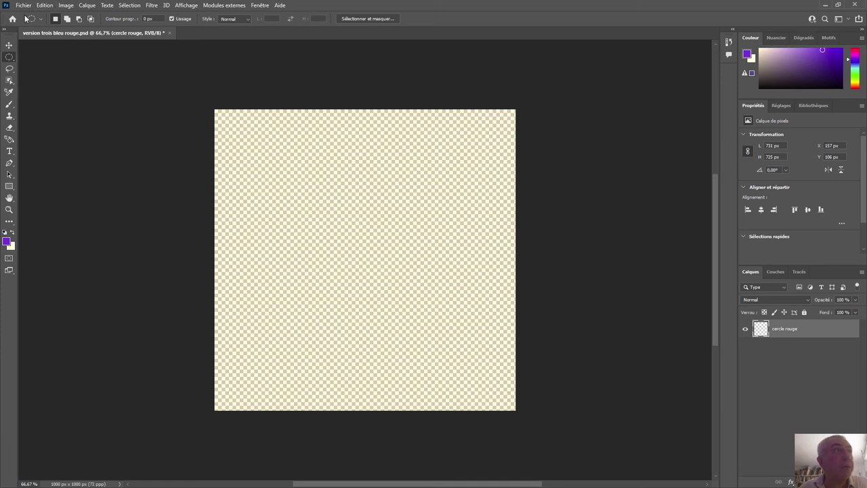
Fill the circular selection with red via Edition > Remplir
click(44, 6)
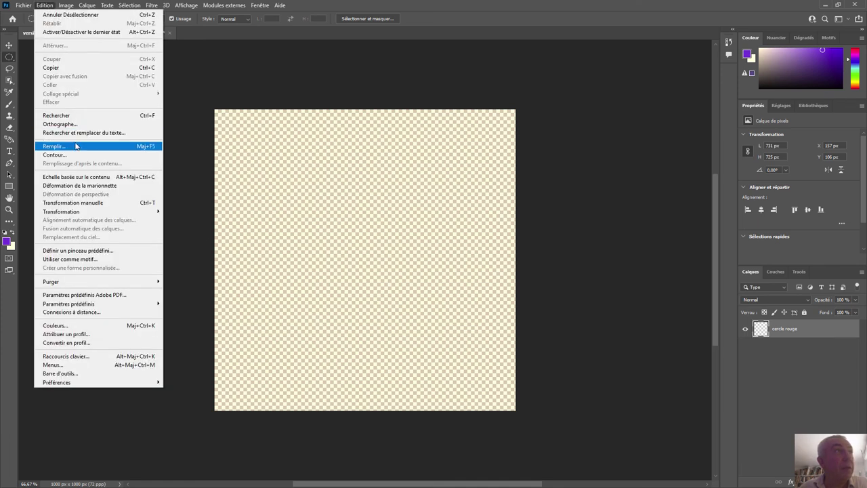
click(75, 144)
click(458, 126)
click(465, 146)
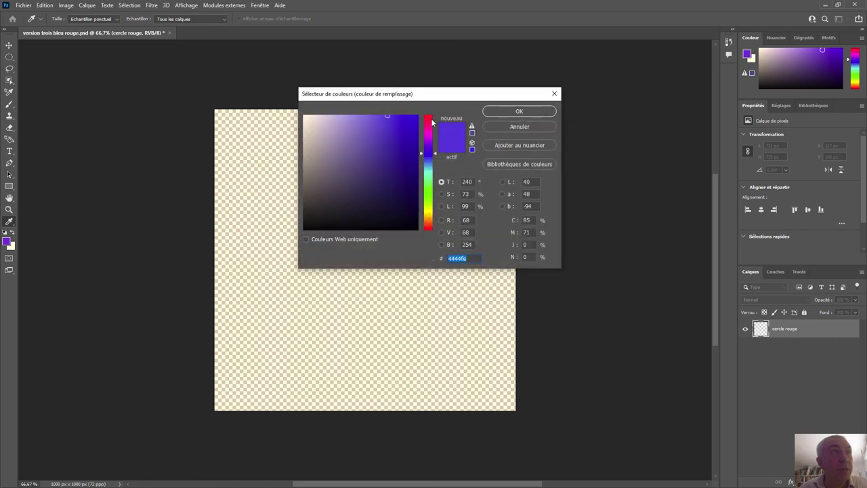
click(429, 120)
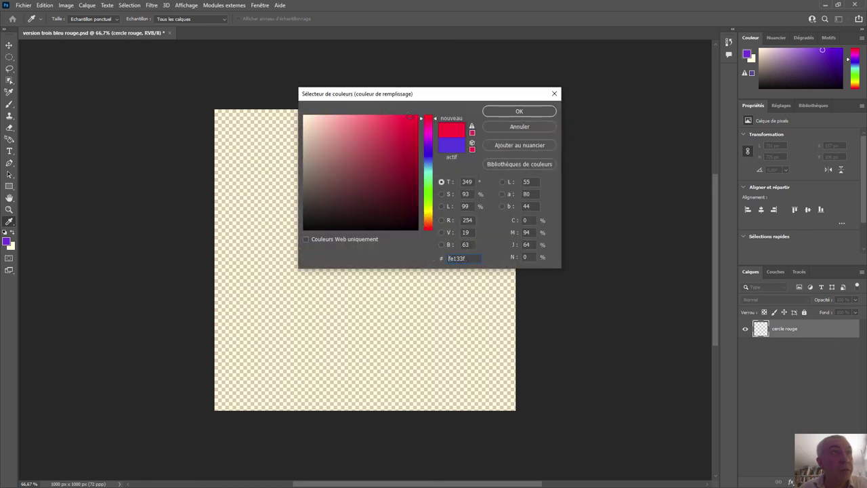
click(500, 113)
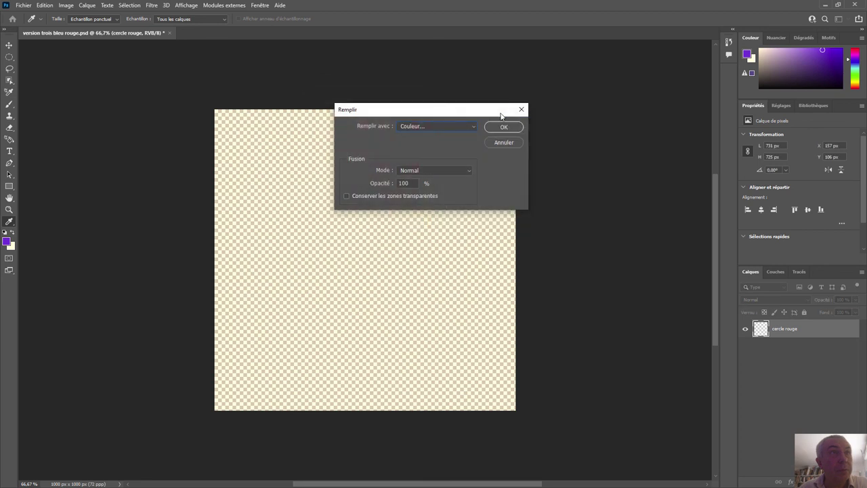
click(515, 130)
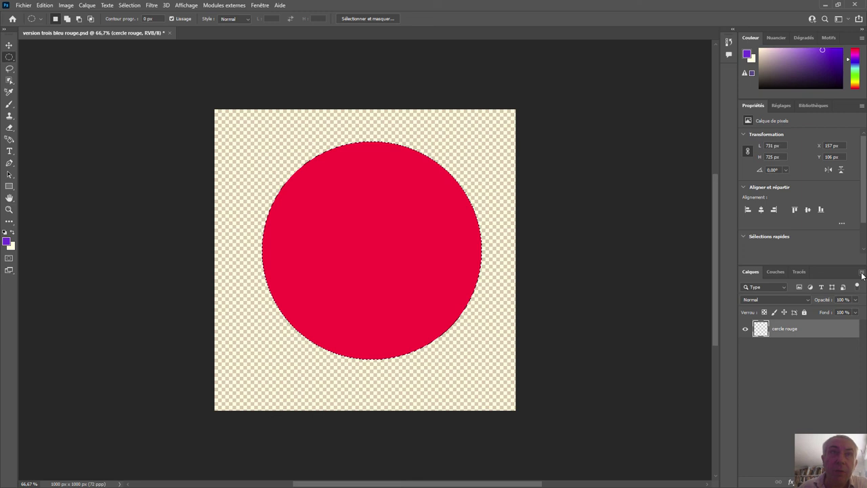
Add a new layer named 'carré bleu' above cercle rouge
click(862, 274)
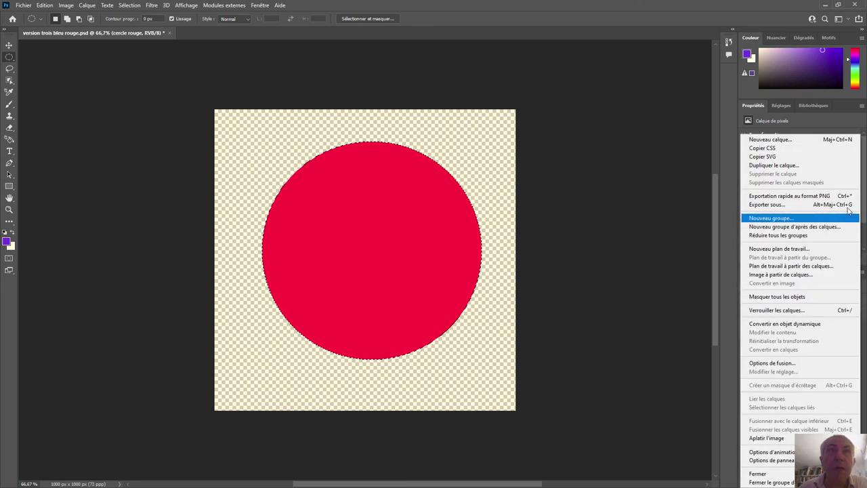
click(812, 141)
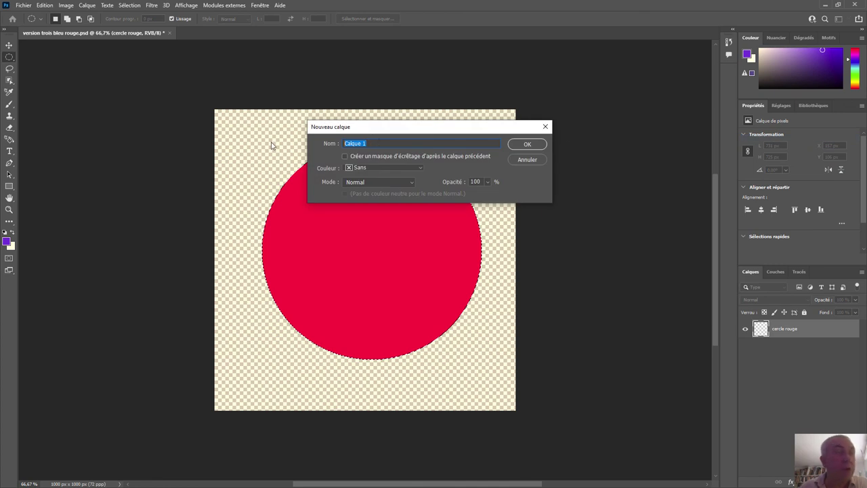
text(carré bleu)
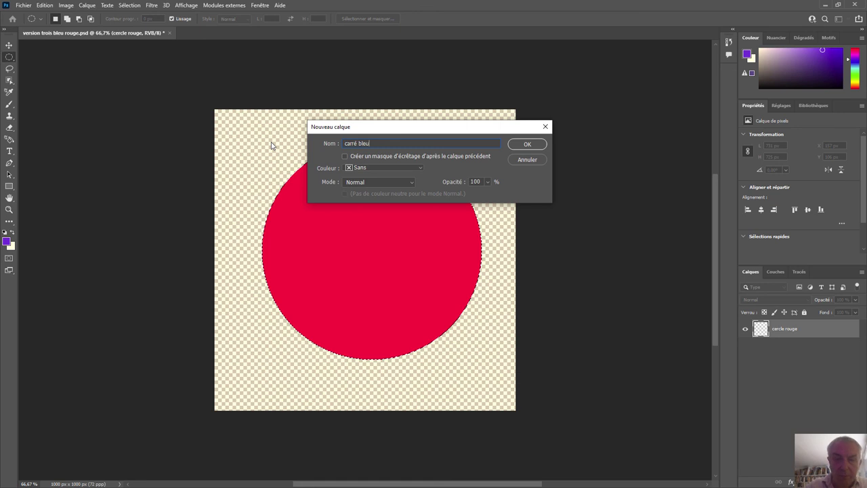
key(Return)
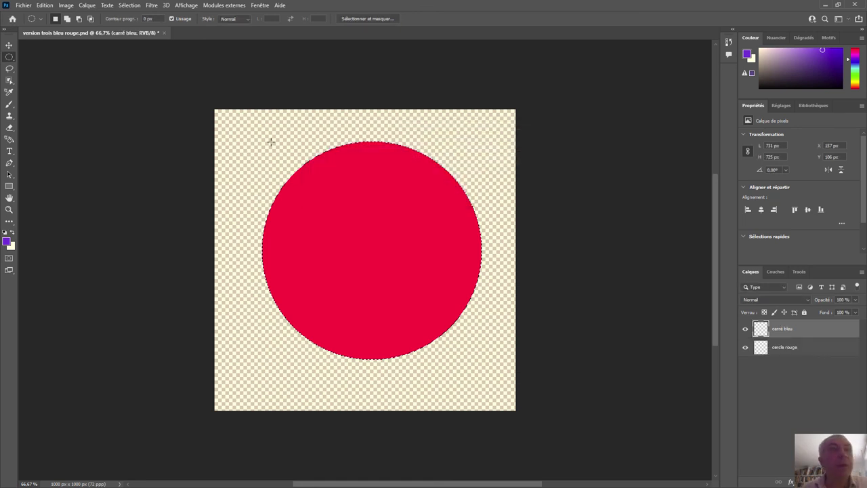
right_click(13, 59)
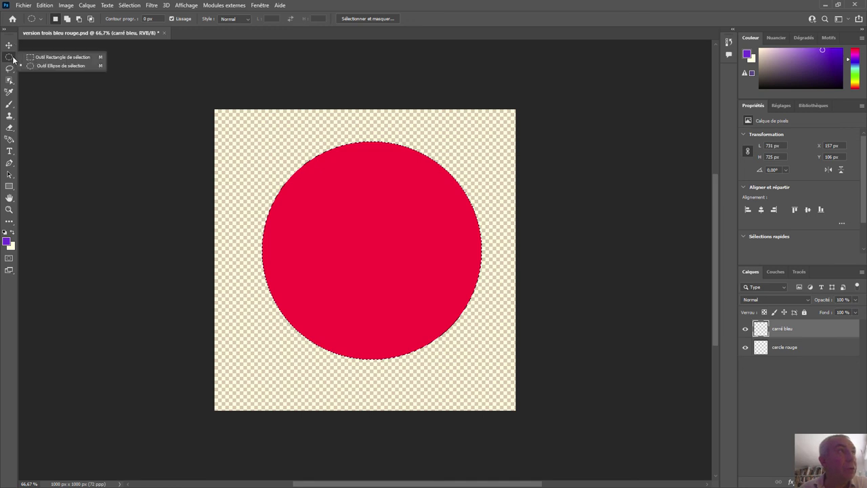
click(36, 60)
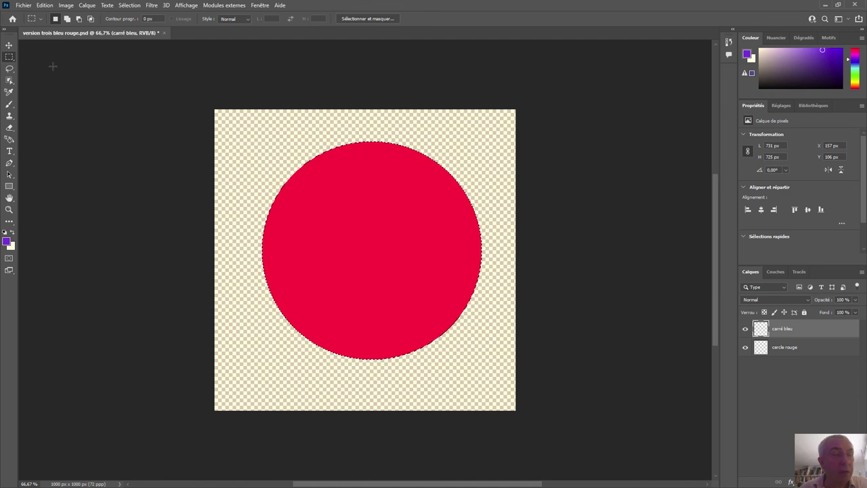
drag(312, 187, 444, 315)
key(shift)
click(44, 5)
click(102, 146)
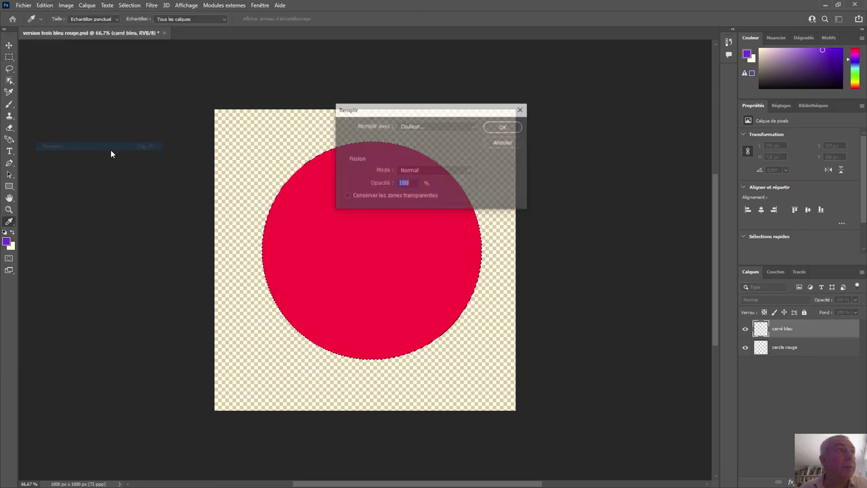
click(474, 126)
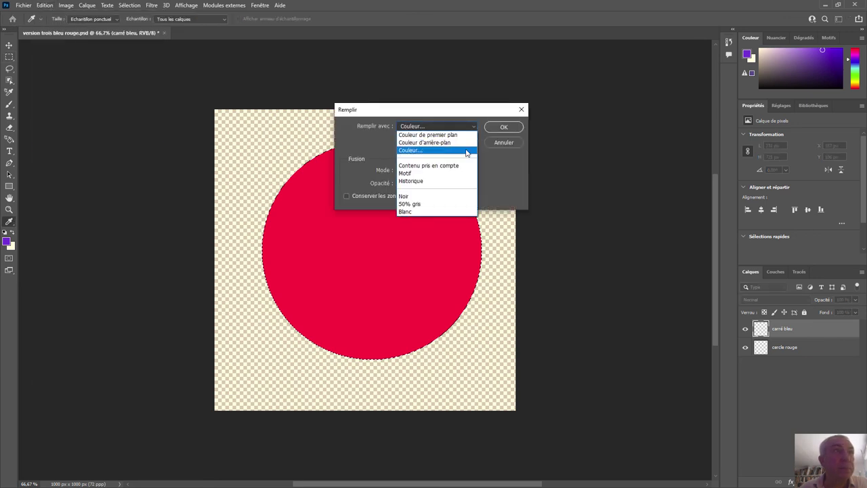
click(466, 148)
click(428, 150)
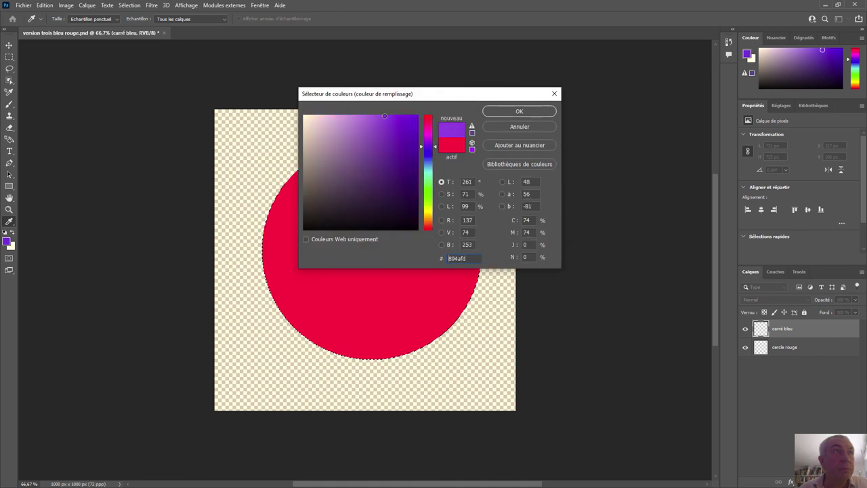
click(504, 111)
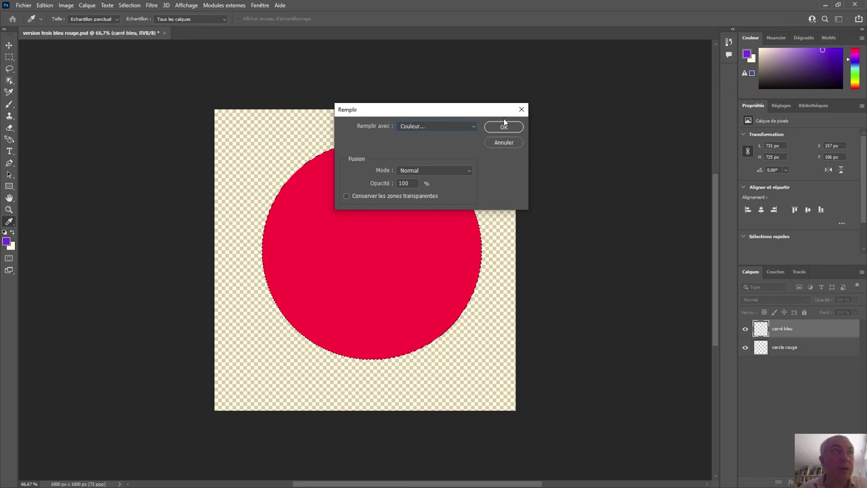
click(503, 128)
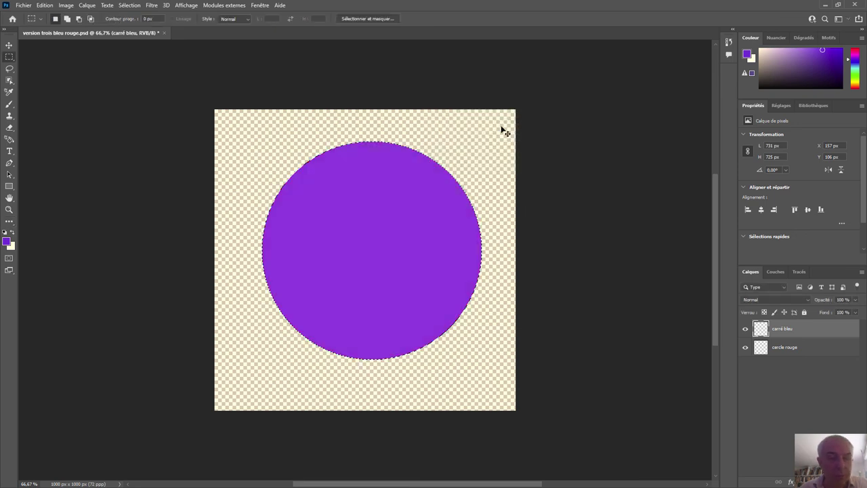
Undo the circle's purple fill and fill a central rectangular selection with purple instead
key(ctrl+z)
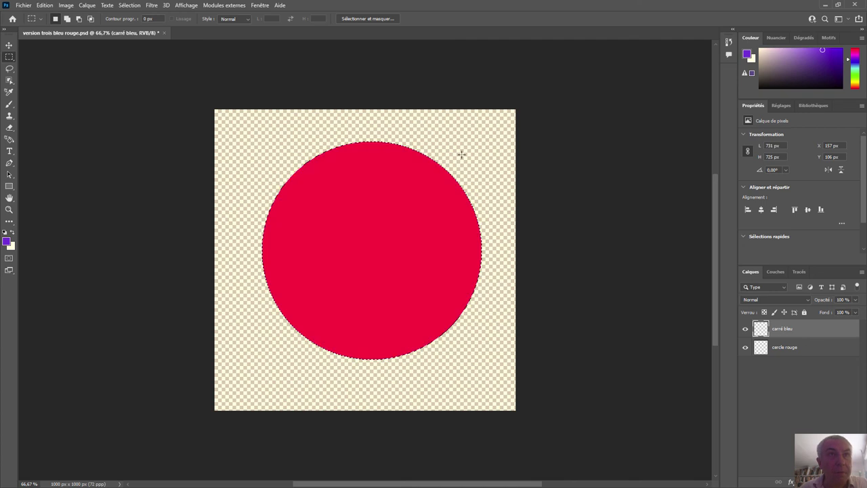
drag(313, 192, 433, 319)
click(429, 316)
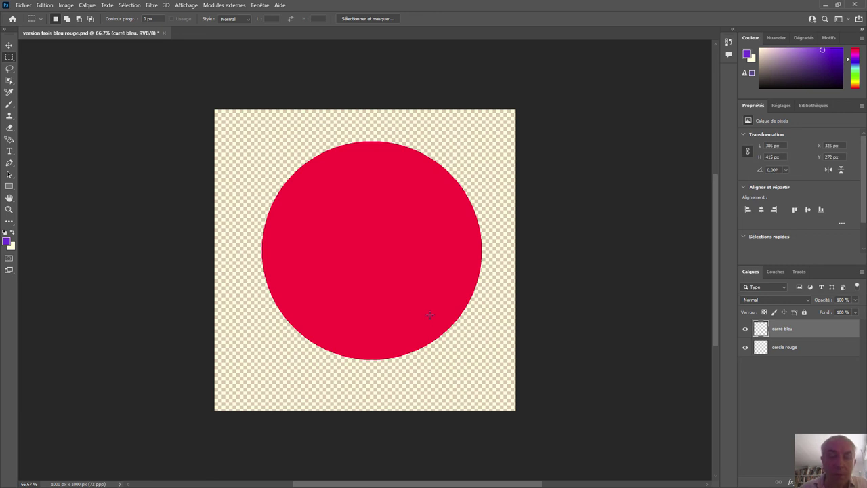
key(shift+F5)
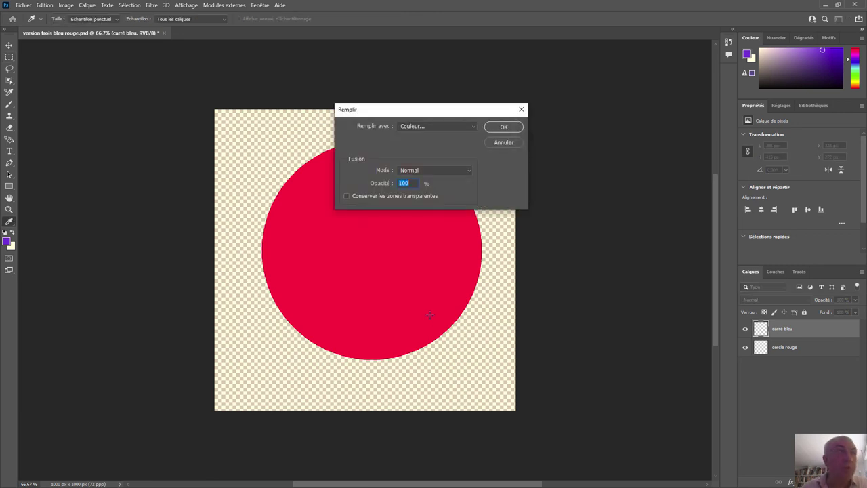
key(Return)
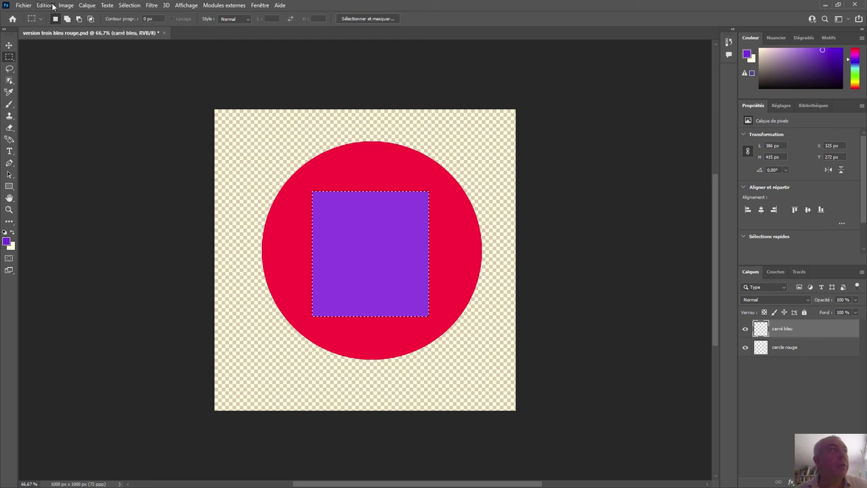
click(45, 6)
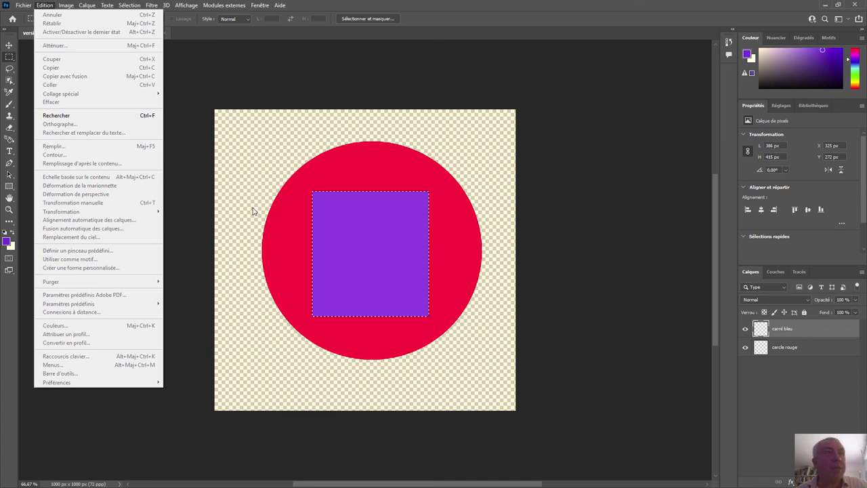
Save a Photoshop PSD copy named 'version 04 bleu rouge.psd' on the computer
click(247, 176)
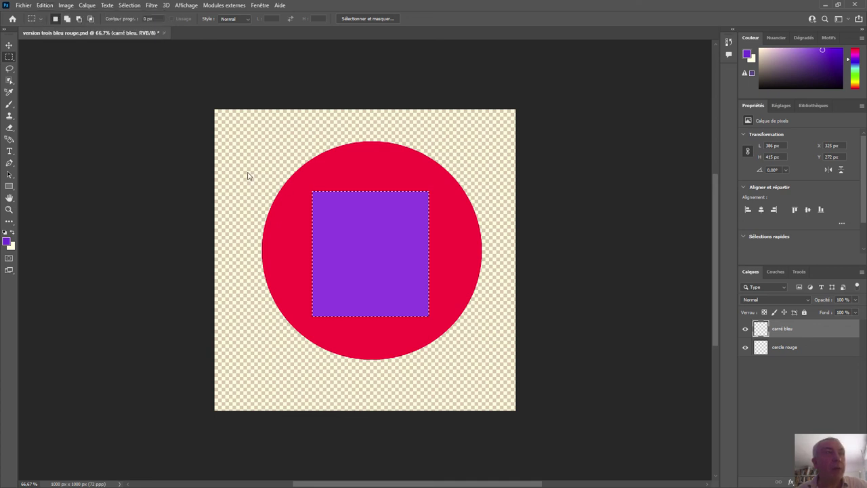
click(26, 7)
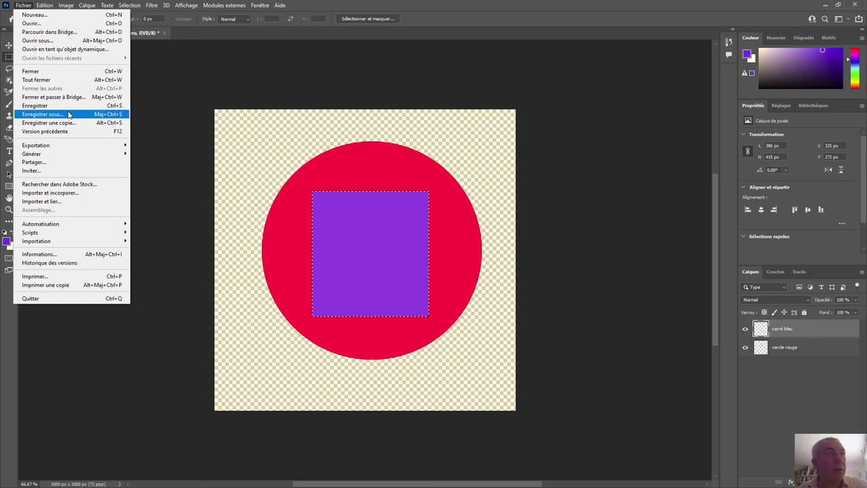
click(69, 115)
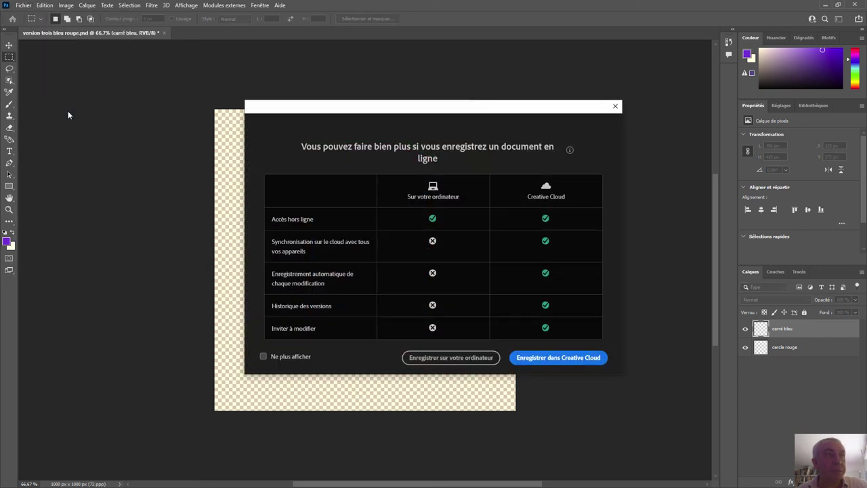
click(447, 358)
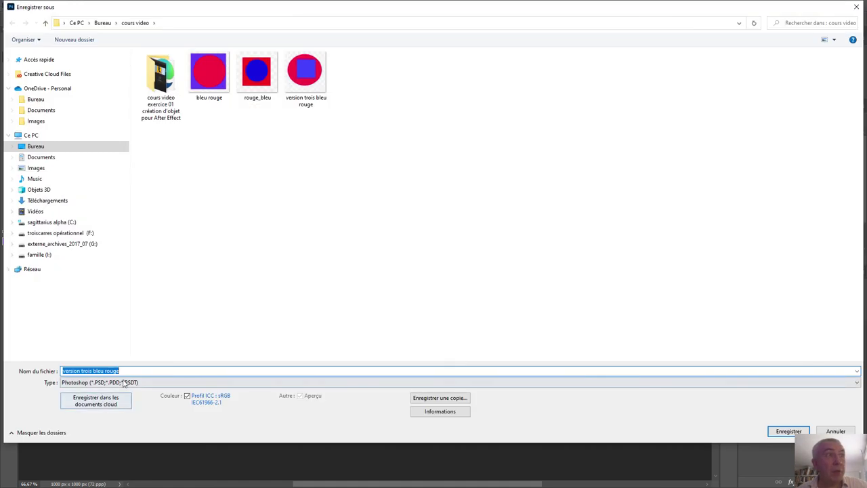
click(111, 382)
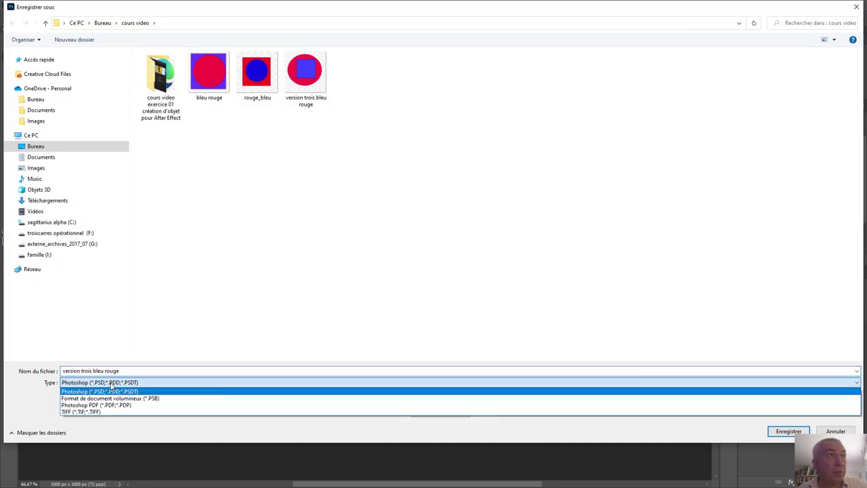
click(124, 372)
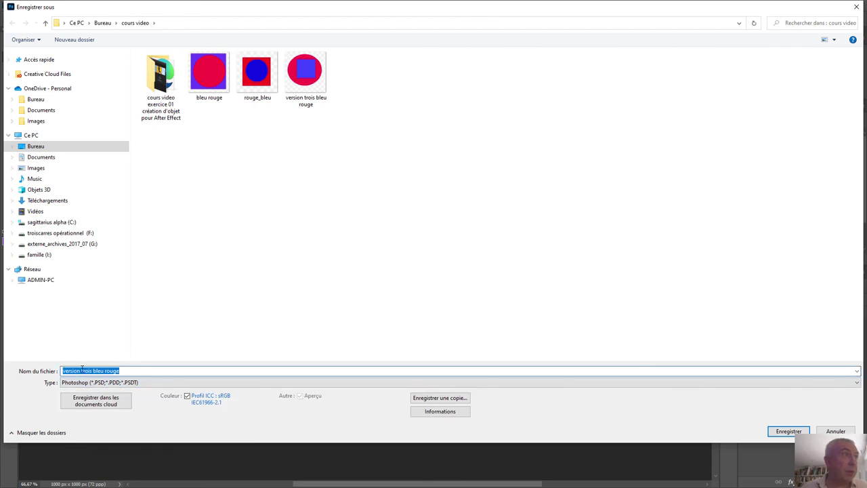
drag(80, 372, 90, 370)
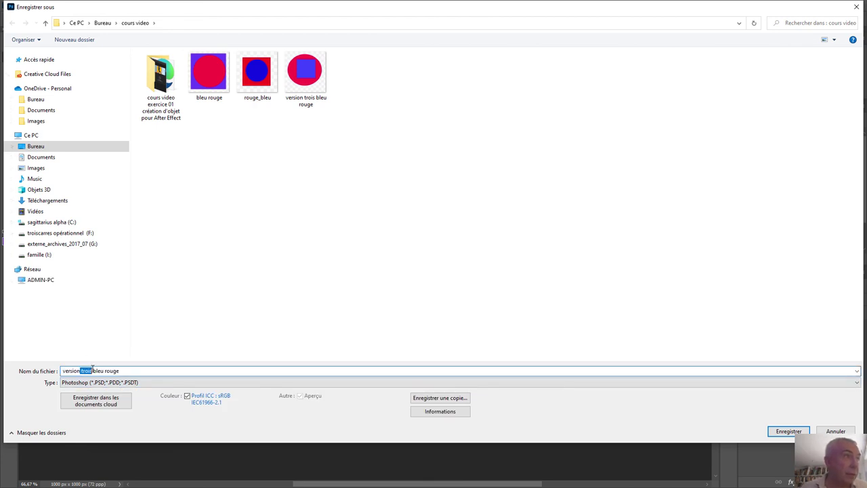
text(04)
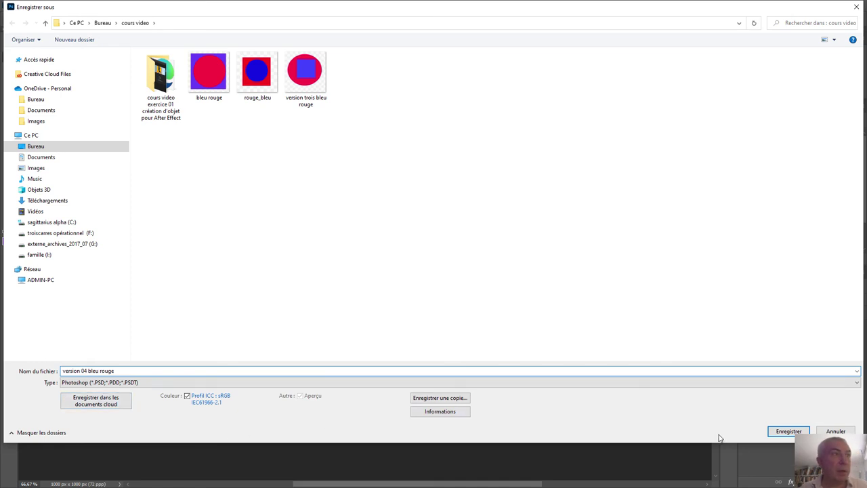
click(780, 434)
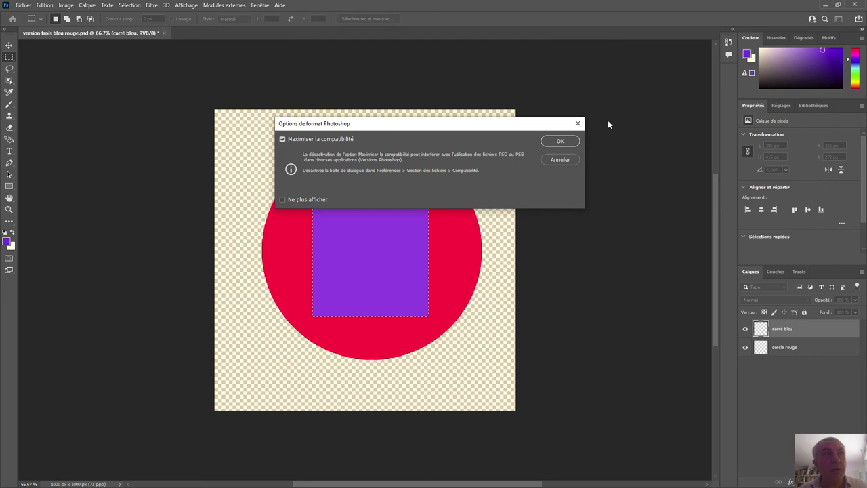
click(563, 141)
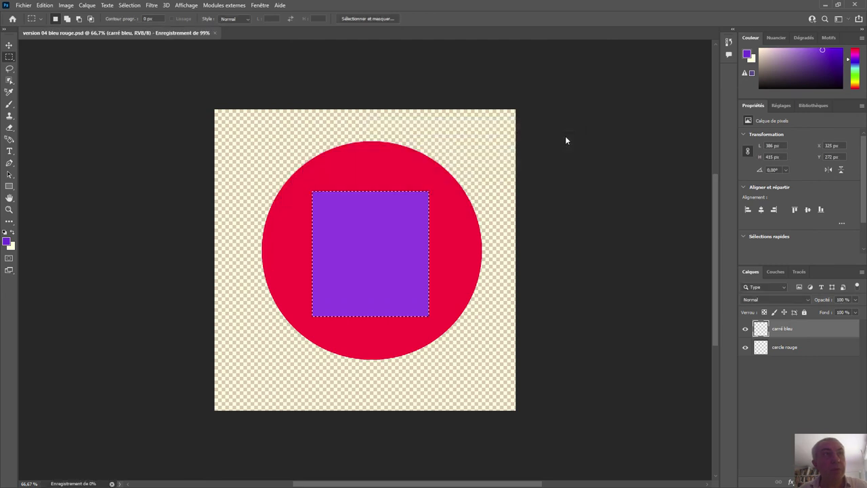